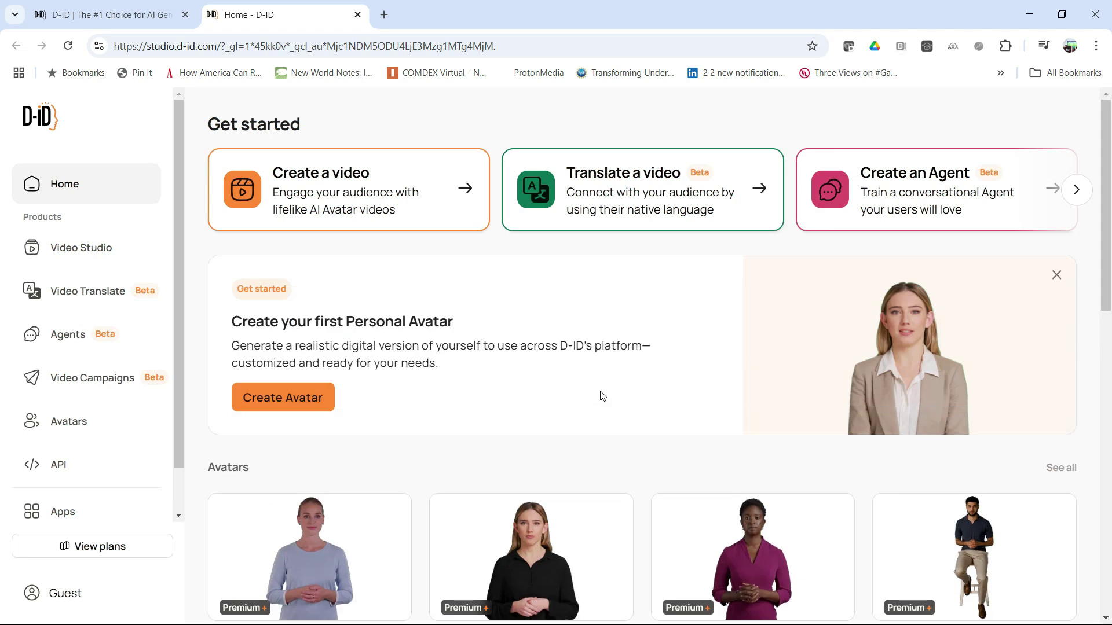
# - Start a personal avatar and choose to create it from a photo
pyautogui.click(313, 398)
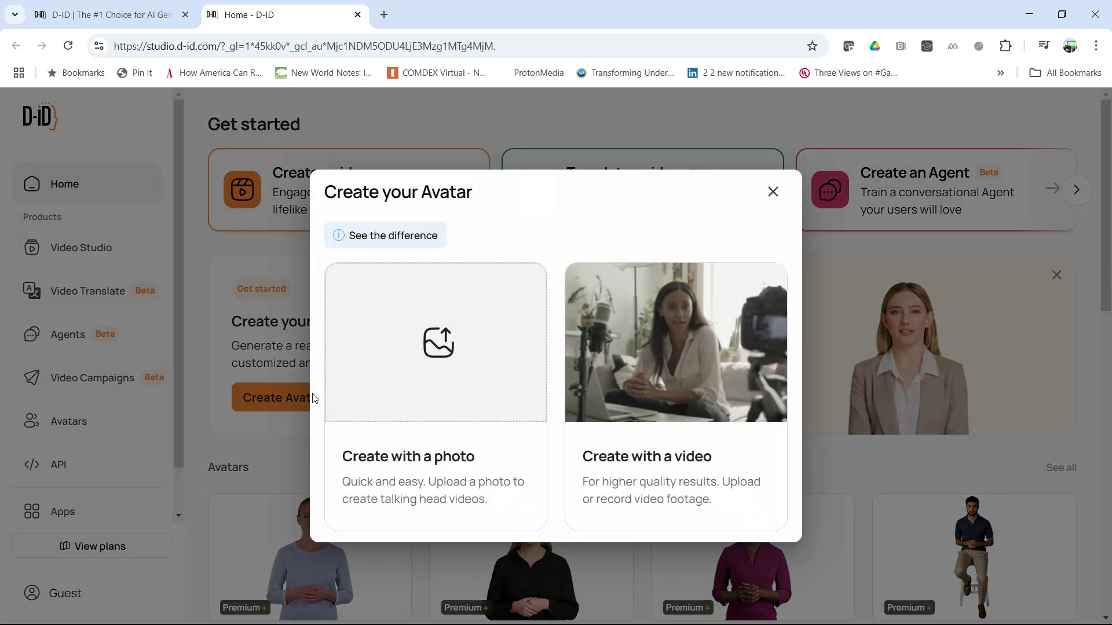
pyautogui.moveTo(390, 235)
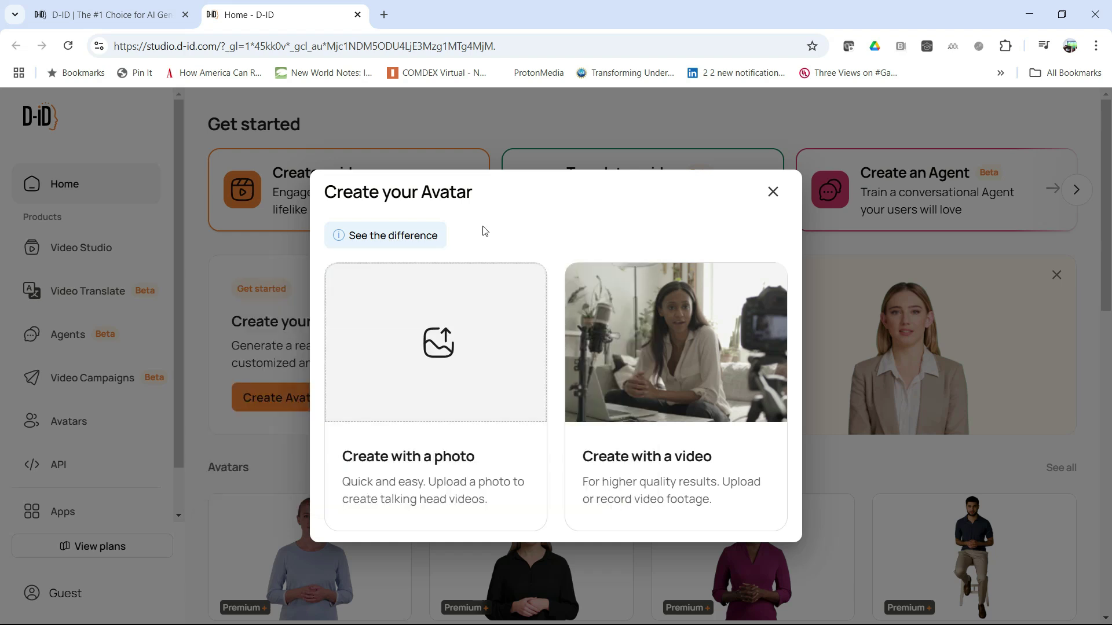
pyautogui.click(451, 346)
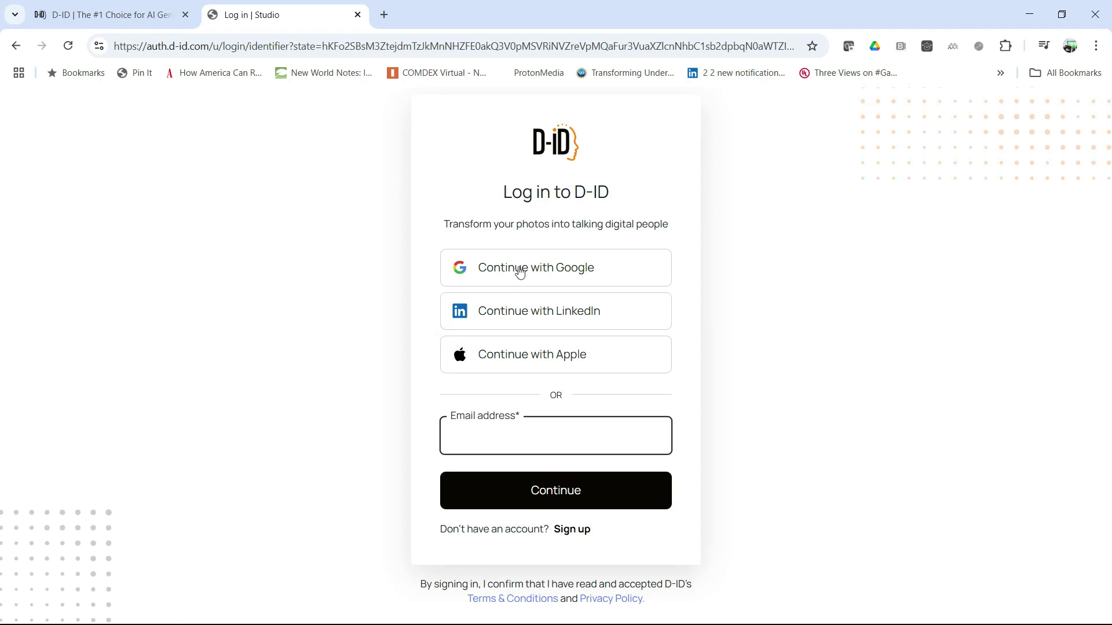
# - Sign in with Google and answer onboarding: Work, Team member, company size, I'm not sure yet, Word of mouth
pyautogui.click(520, 273)
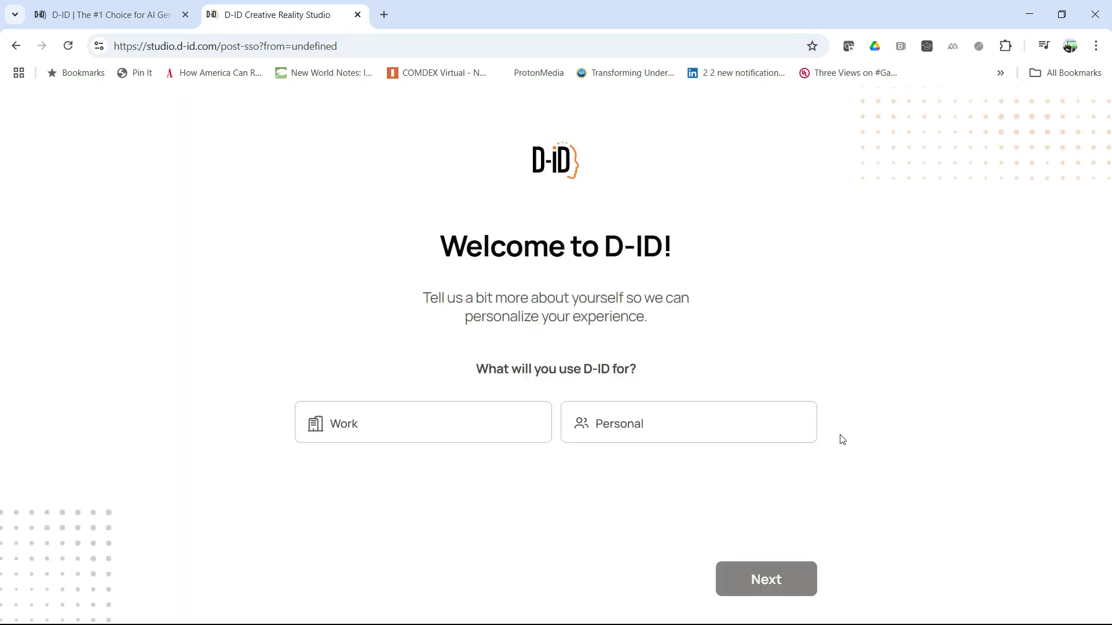
pyautogui.click(500, 433)
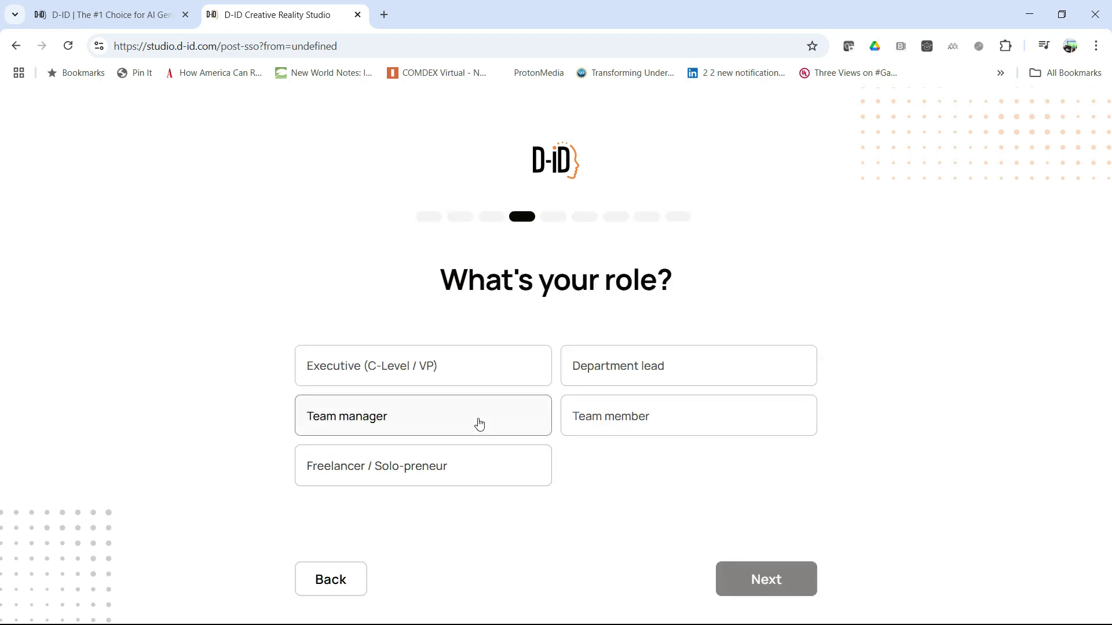
pyautogui.click(590, 432)
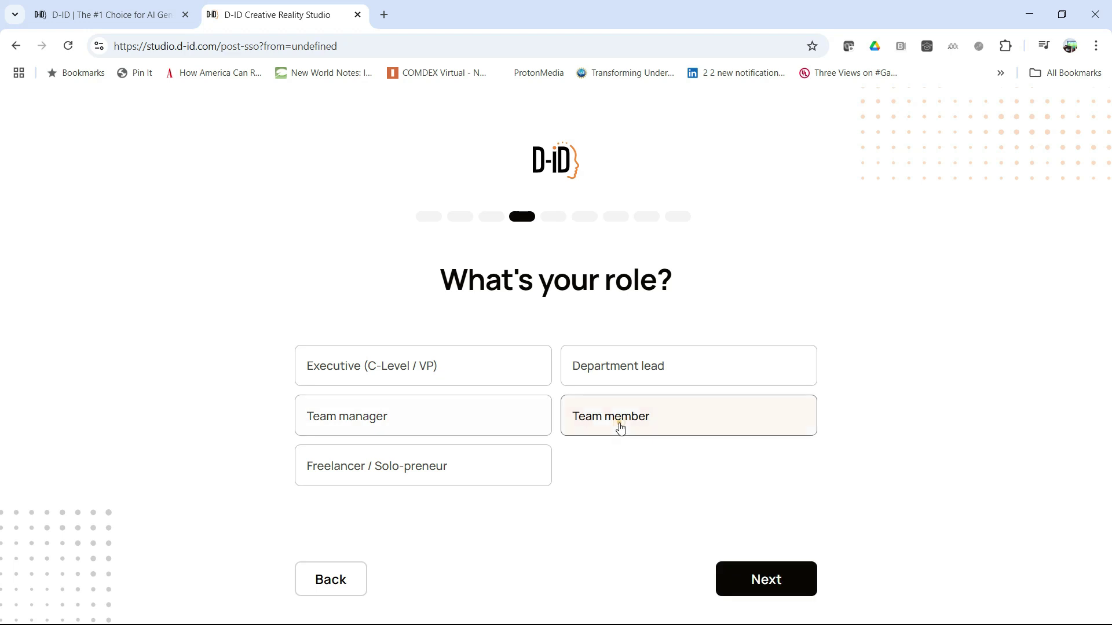
pyautogui.click(760, 572)
pyautogui.click(760, 572)
pyautogui.click(472, 462)
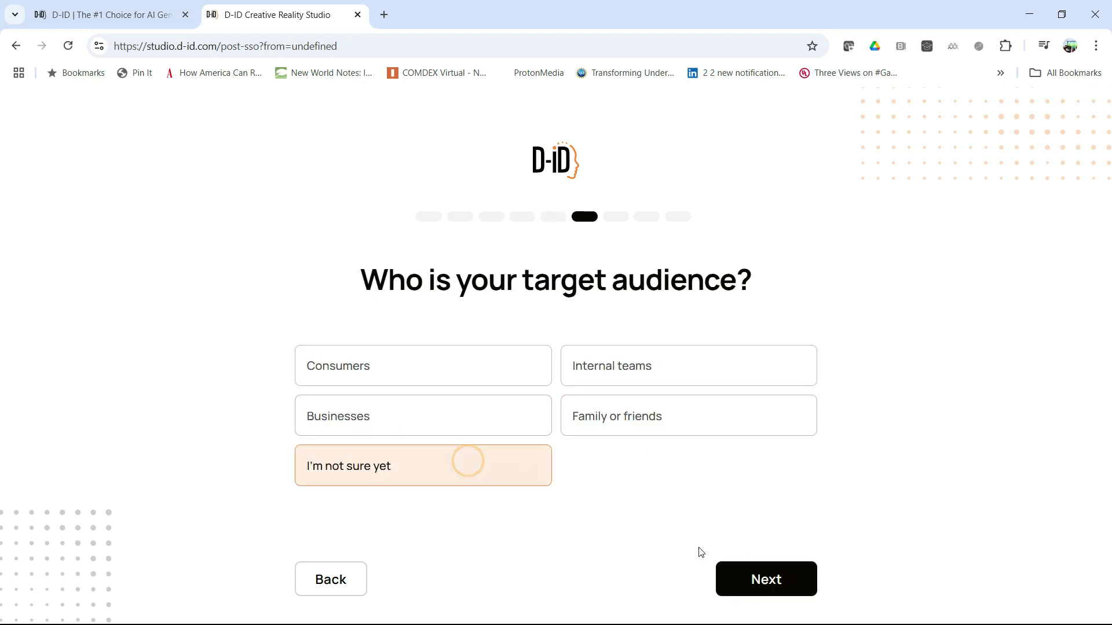
pyautogui.click(764, 579)
pyautogui.click(484, 365)
pyautogui.click(765, 582)
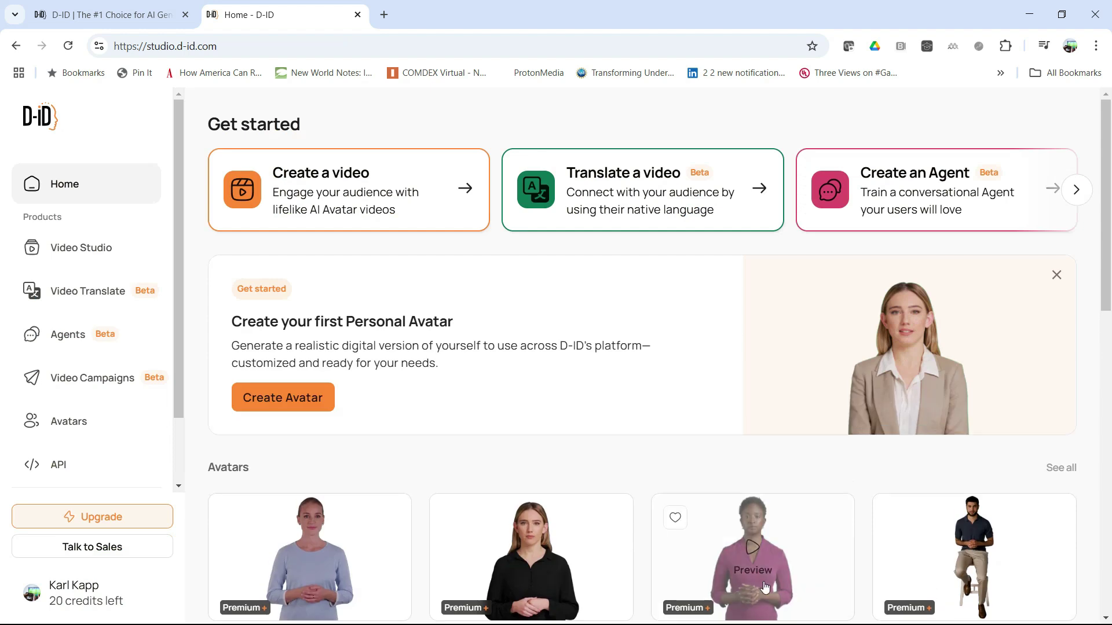
# - Create a photo avatar from the portrait WebImage.jpg
pyautogui.click(320, 392)
pyautogui.click(432, 386)
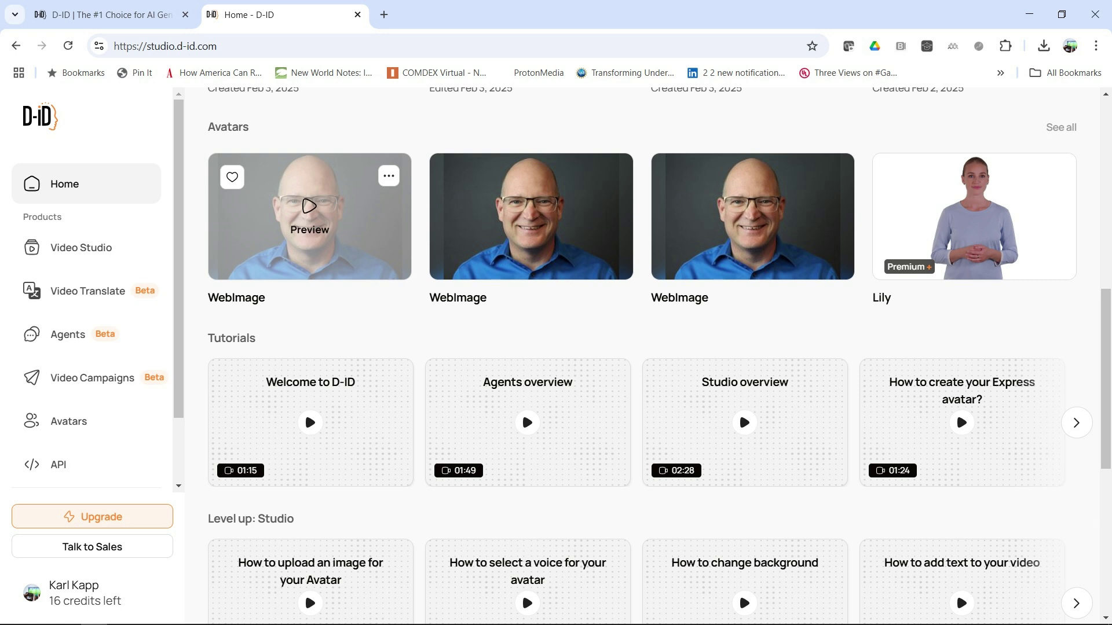
# - Start a new Avatar Video using the WebImage portrait avatar
pyautogui.click(309, 214)
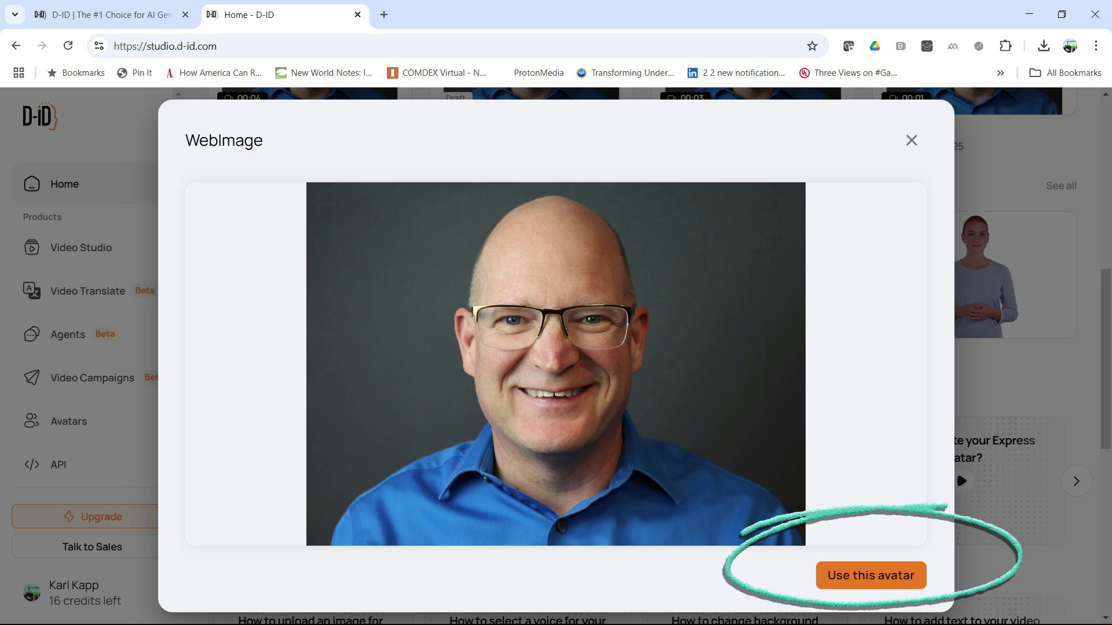
pyautogui.click(871, 575)
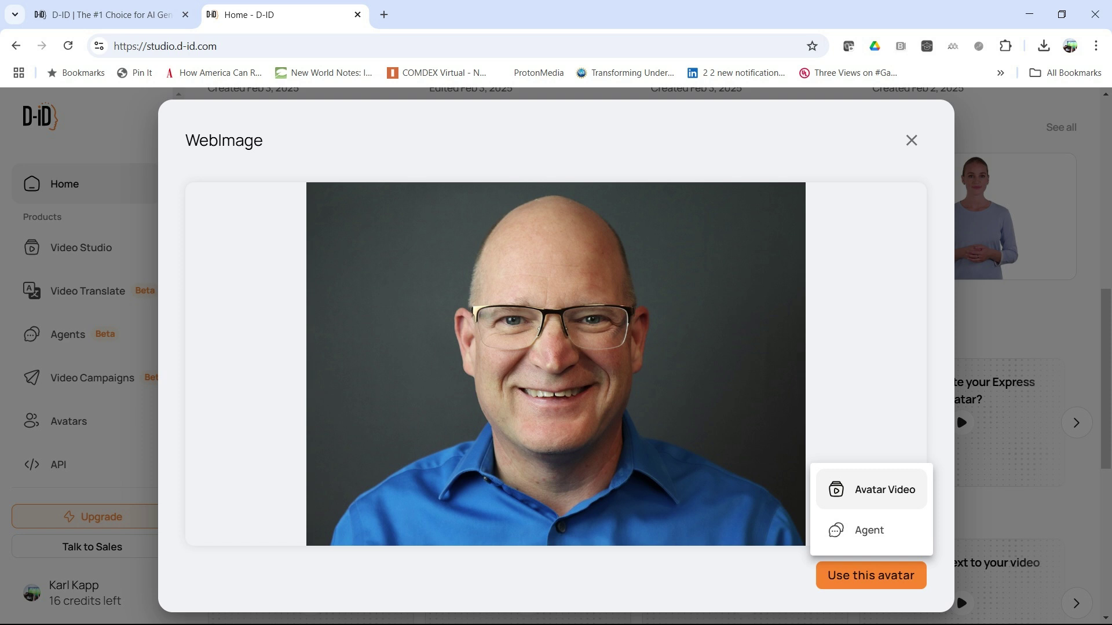
pyautogui.click(885, 489)
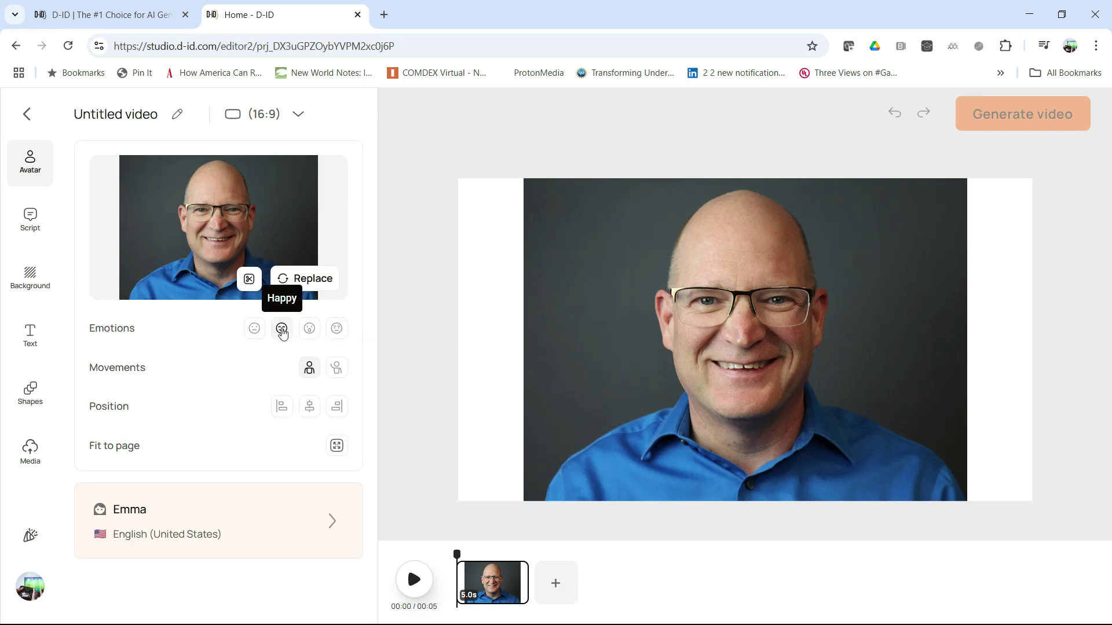
# - Set the avatar's emotion to Happy and bring up the available voices
pyautogui.click(282, 329)
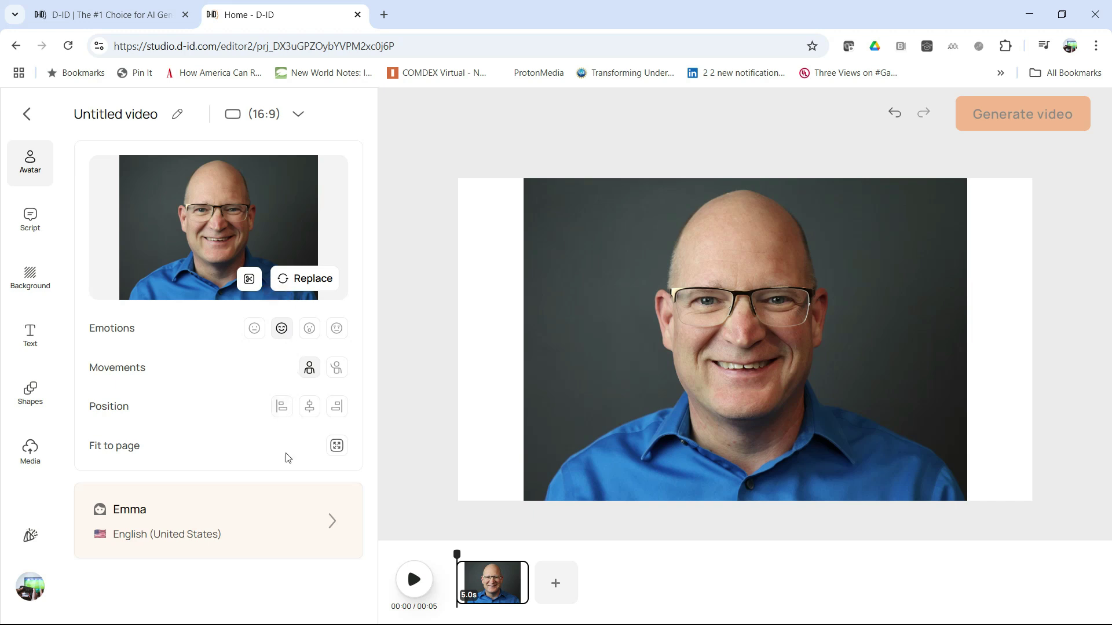
pyautogui.click(309, 520)
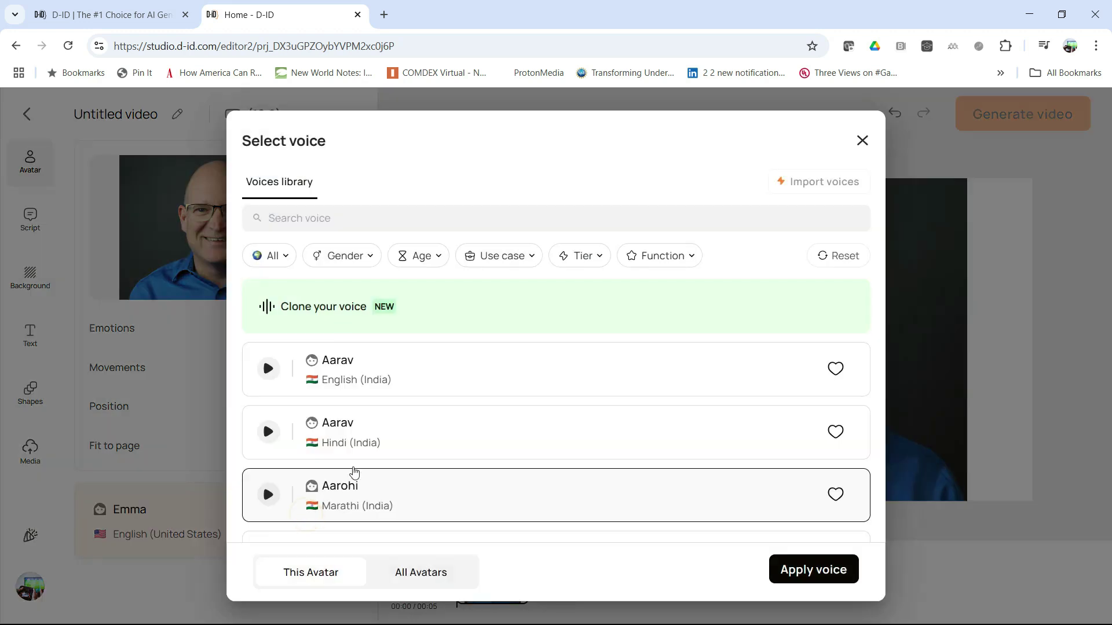
pyautogui.scroll(-1, 391, 406)
pyautogui.scroll(-6, 393, 407)
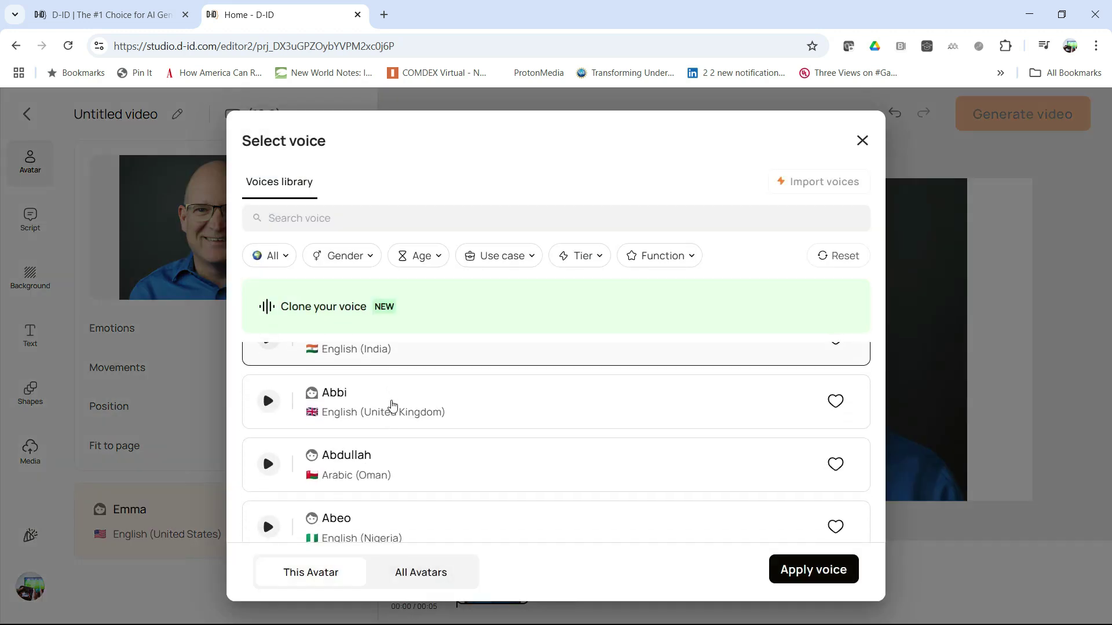
pyautogui.scroll(-1, 377, 372)
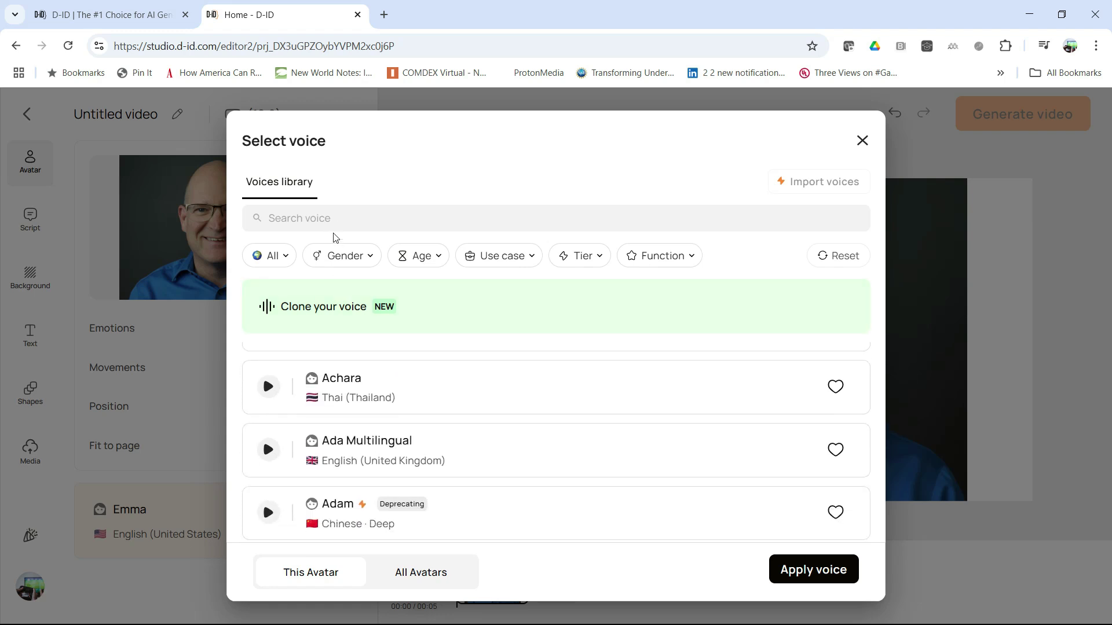
# - Filter the voice list to the English language
pyautogui.click(280, 257)
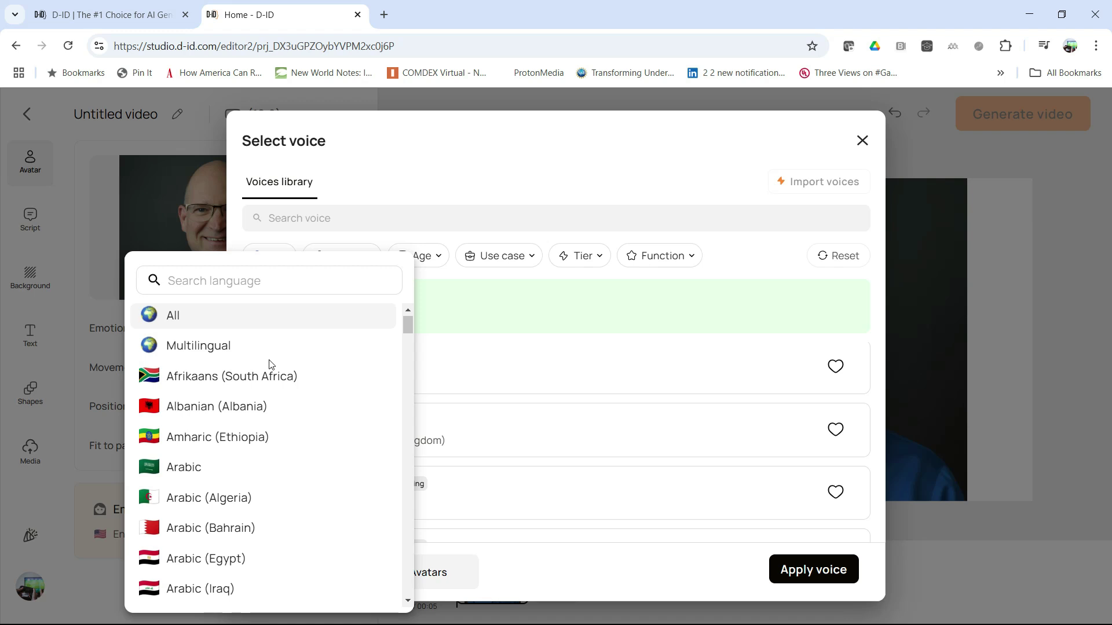
pyautogui.scroll(-1, 268, 293)
pyautogui.click(282, 285)
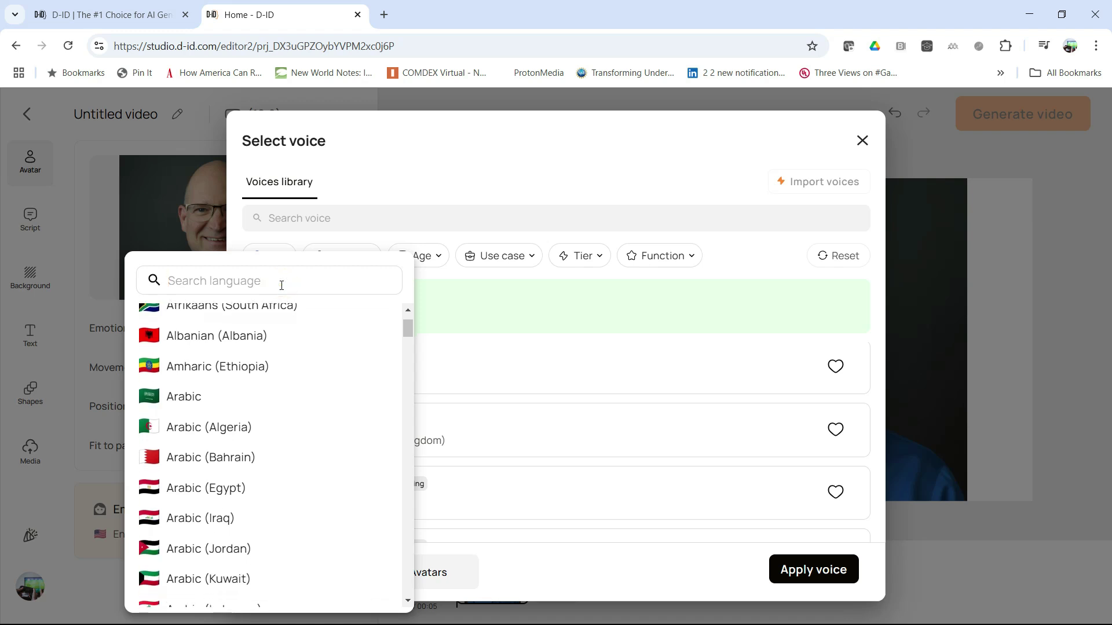
pyautogui.write('engli')
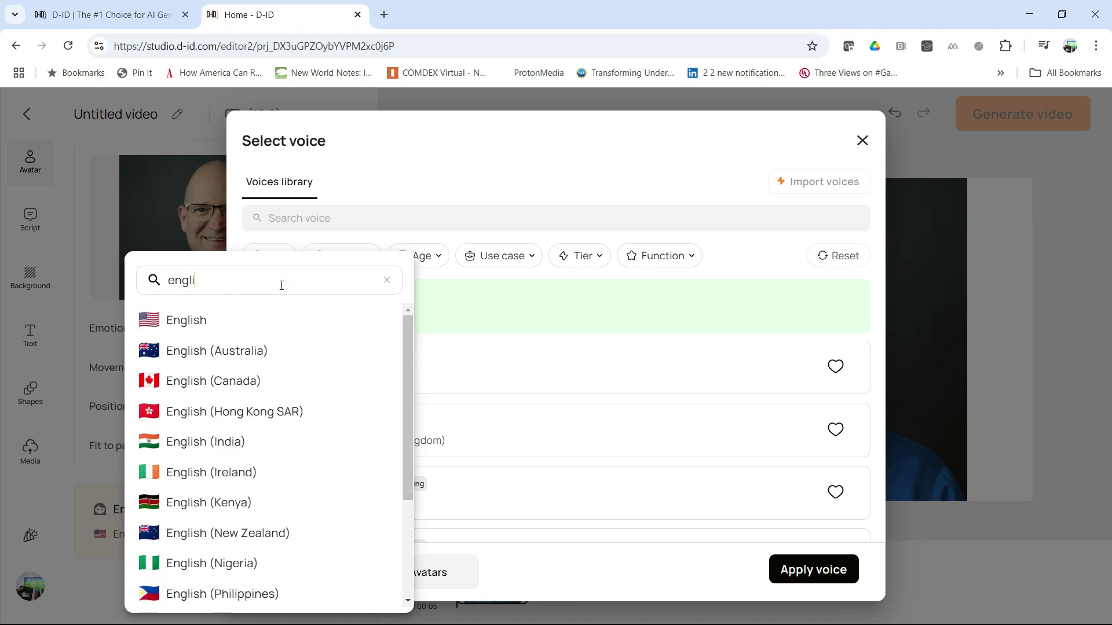
pyautogui.click(262, 320)
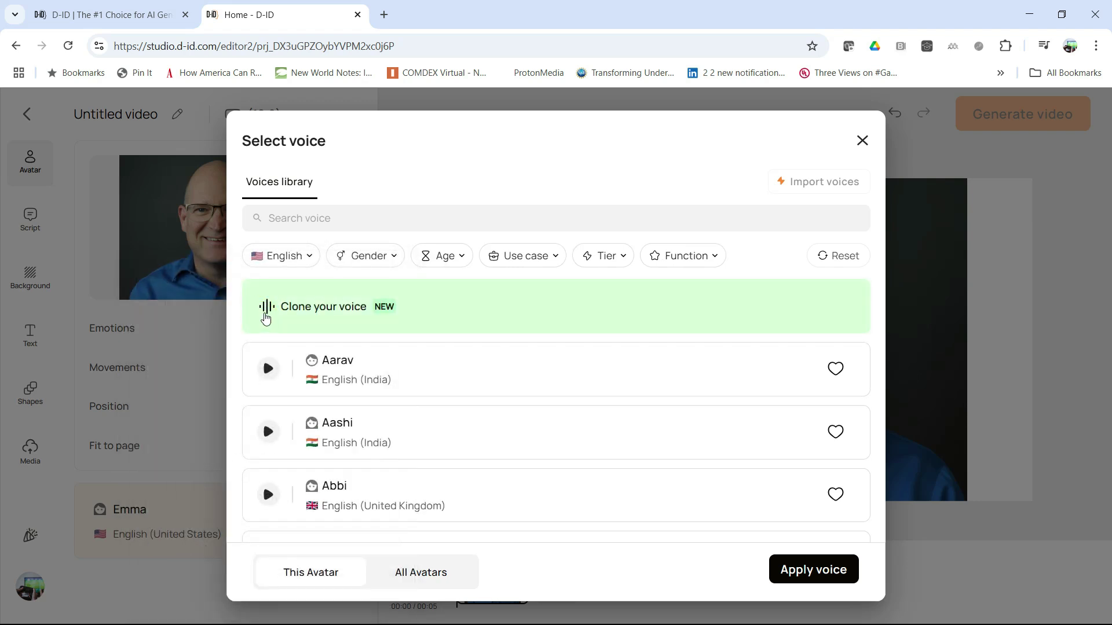
# - Filter to male voices and apply the Alloy Dragon HD Latest voice
pyautogui.click(358, 255)
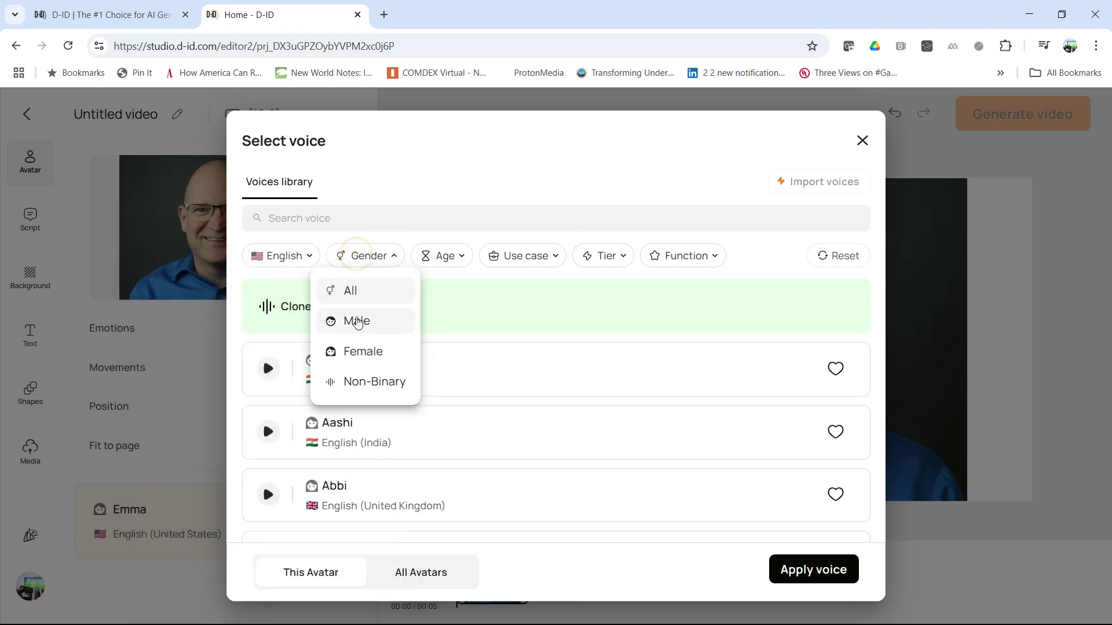
pyautogui.click(357, 323)
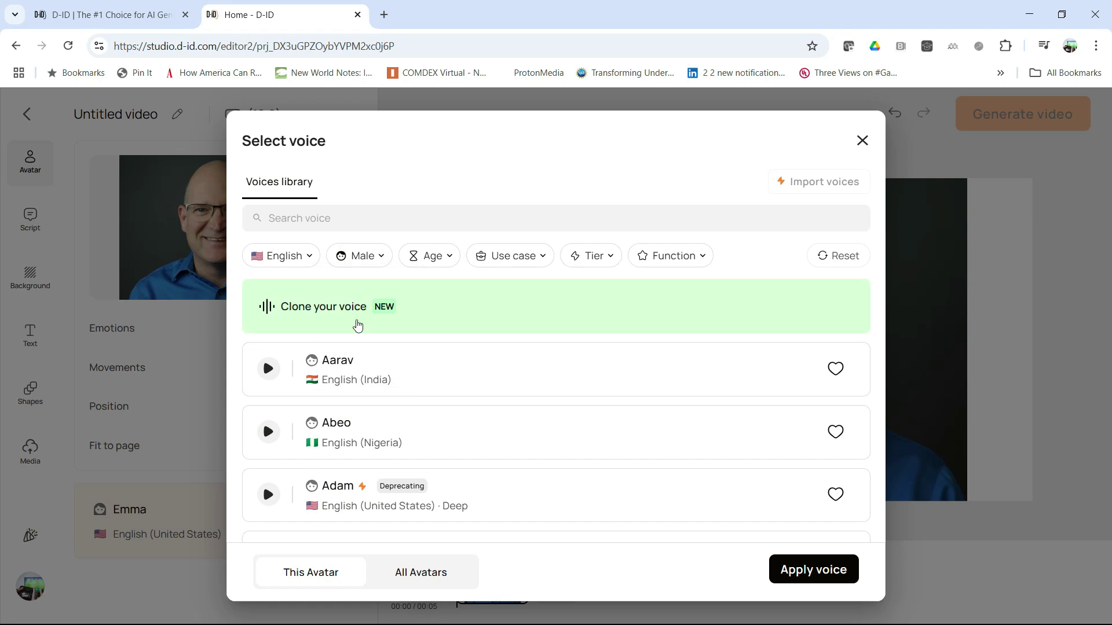
pyautogui.scroll(-5, 422, 365)
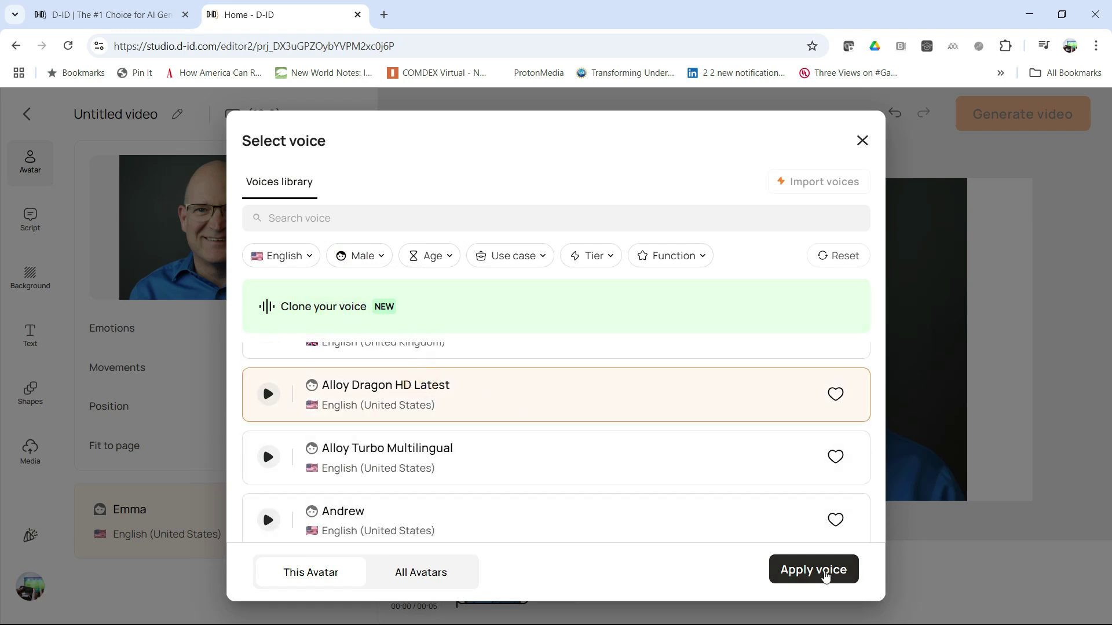
pyautogui.click(823, 570)
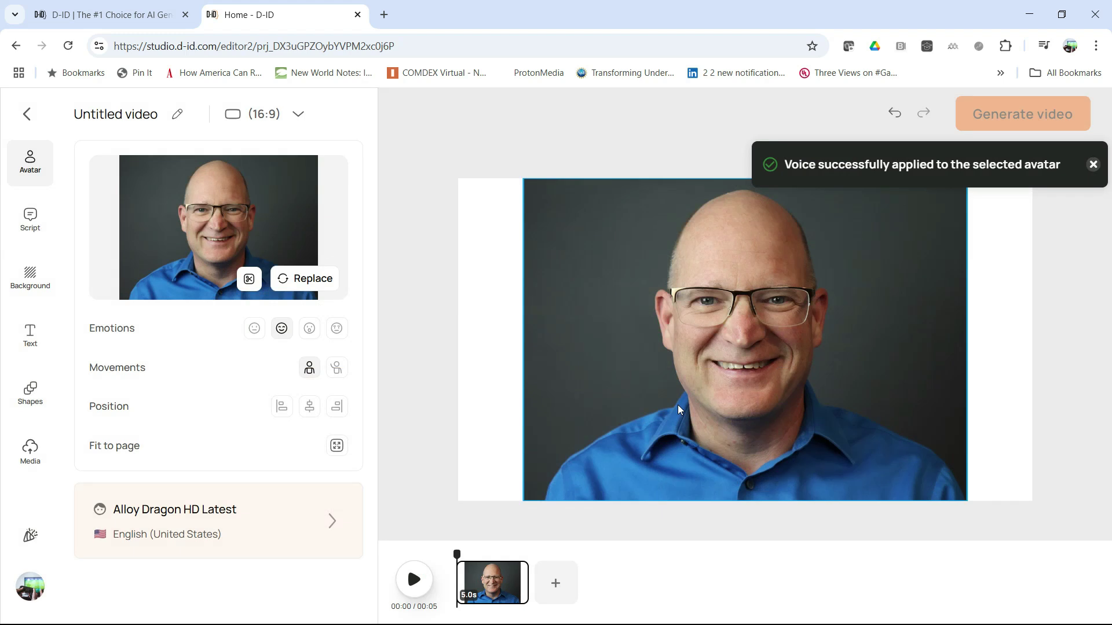
pyautogui.click(43, 223)
# - Enter the script 'Hi, it's a digital avatar, what do you think?' and confirm video generation
pyautogui.click(149, 242)
pyautogui.write('Hi, it')
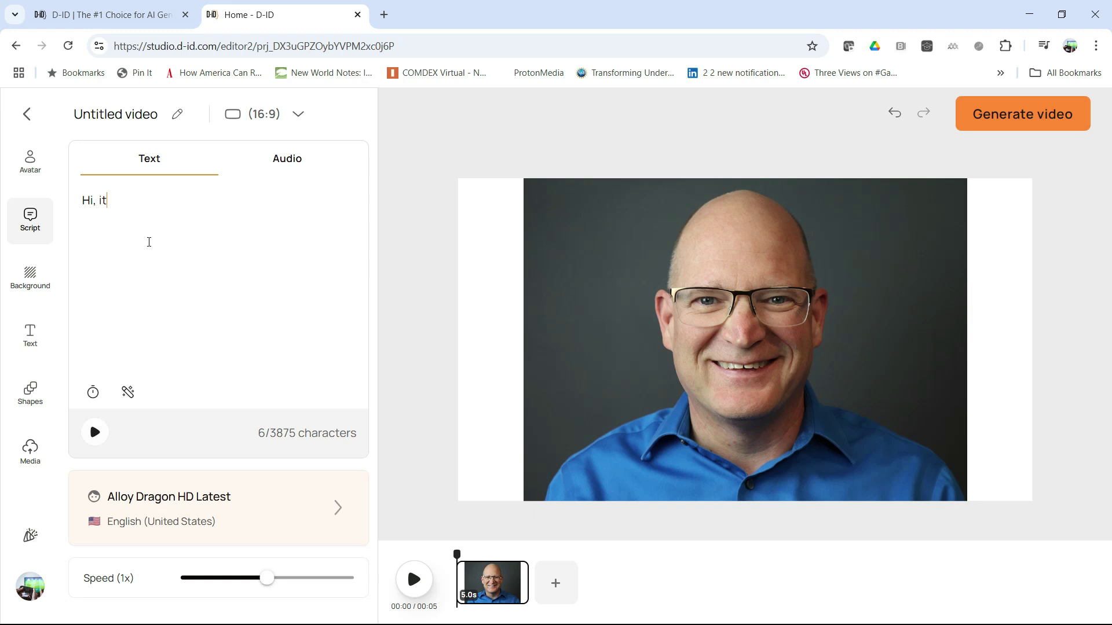
pyautogui.write("'s a digital avatar, what do you think? T")
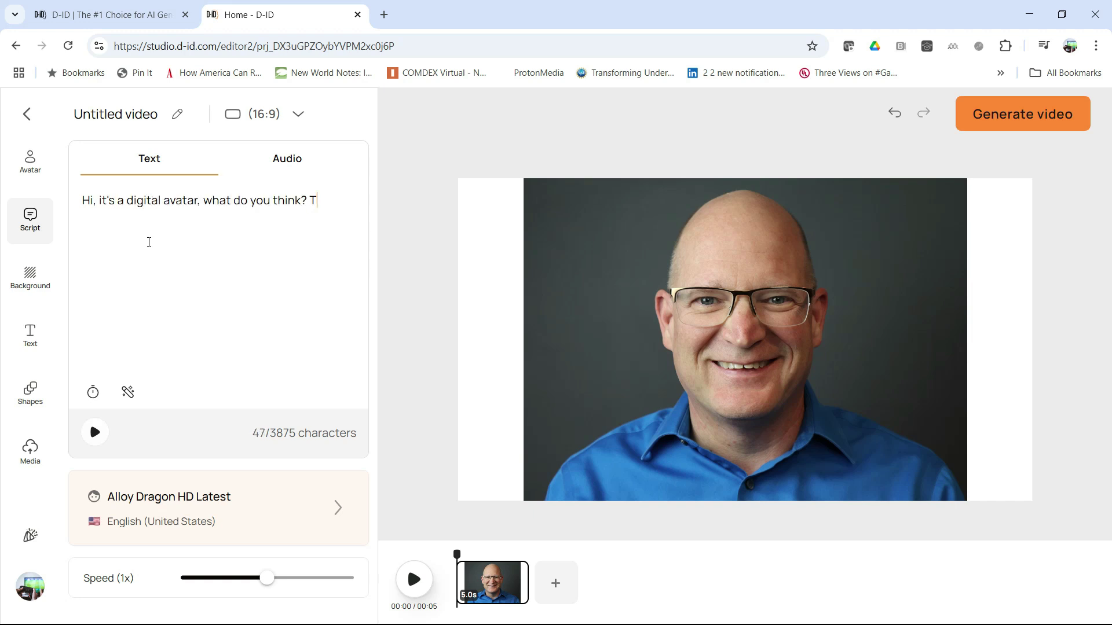
pyautogui.press('BackSpace')
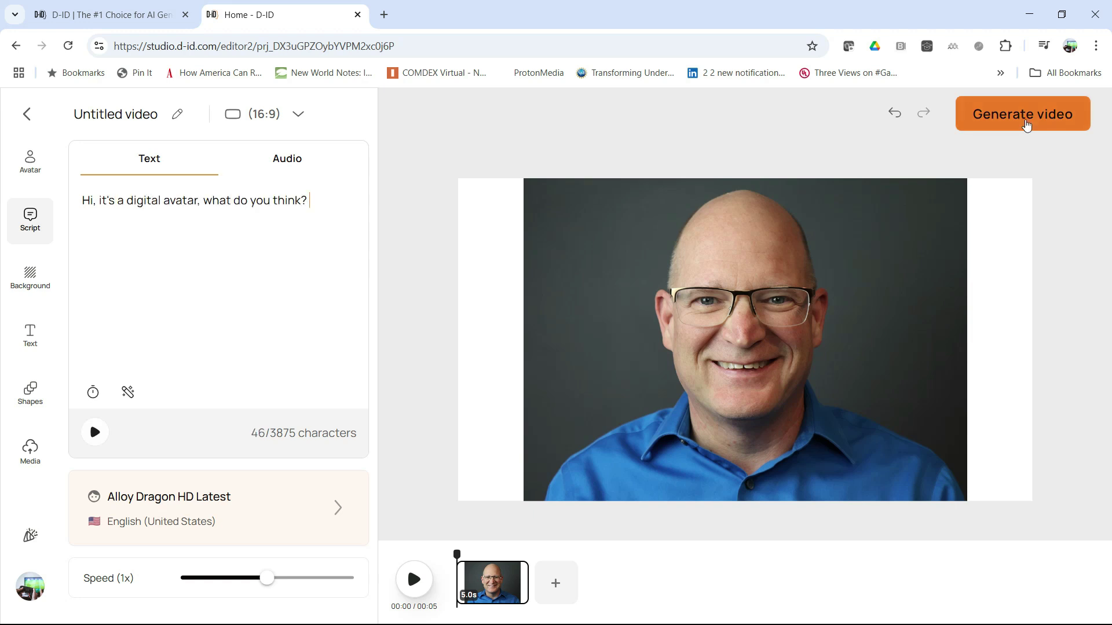
pyautogui.click(1026, 124)
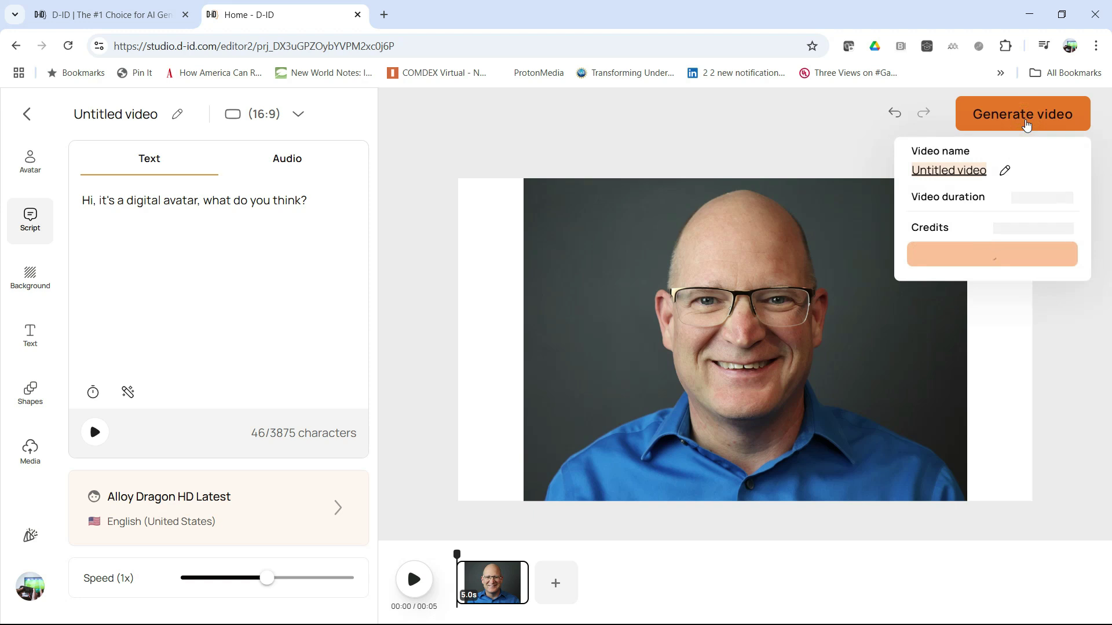
pyautogui.click(1009, 268)
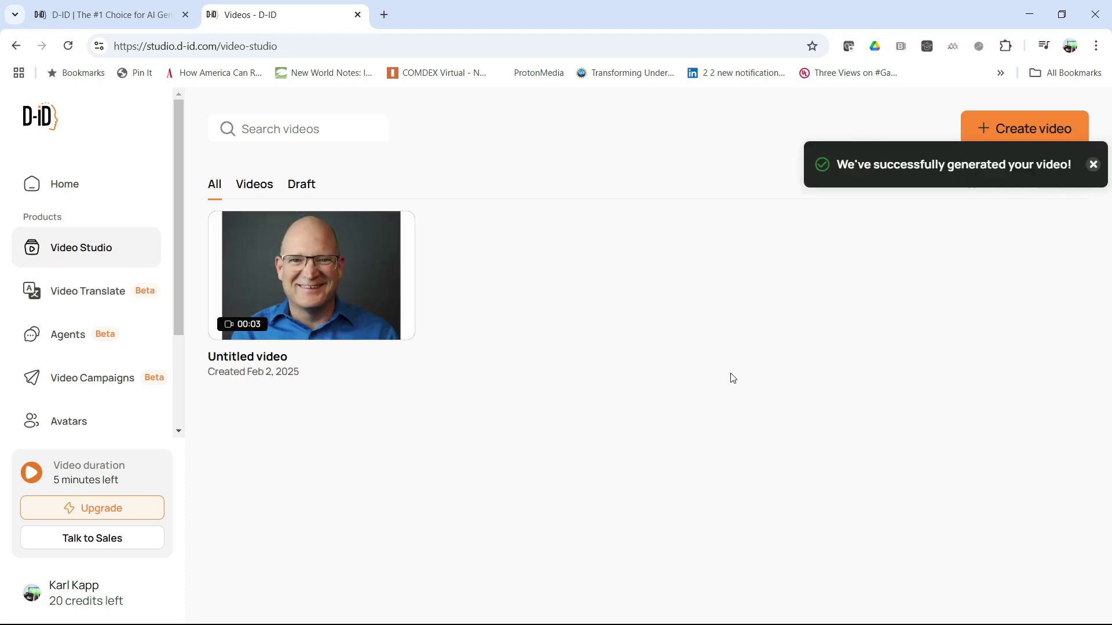
# - Play the generated 00:03 Untitled video, then replay it from the start
pyautogui.moveTo(322, 278)
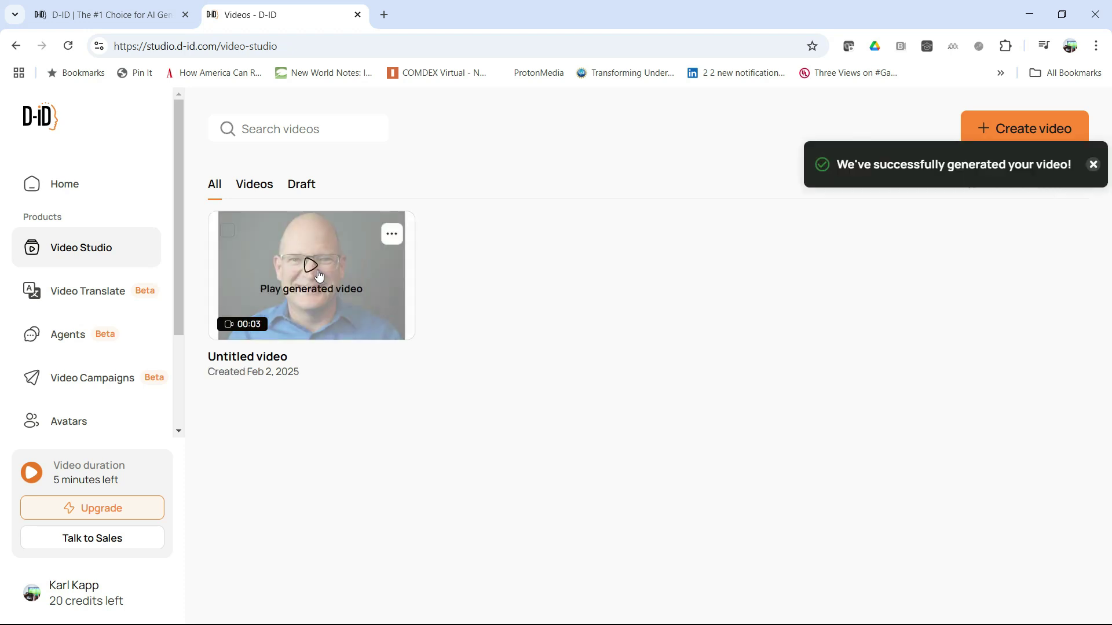
pyautogui.click(319, 277)
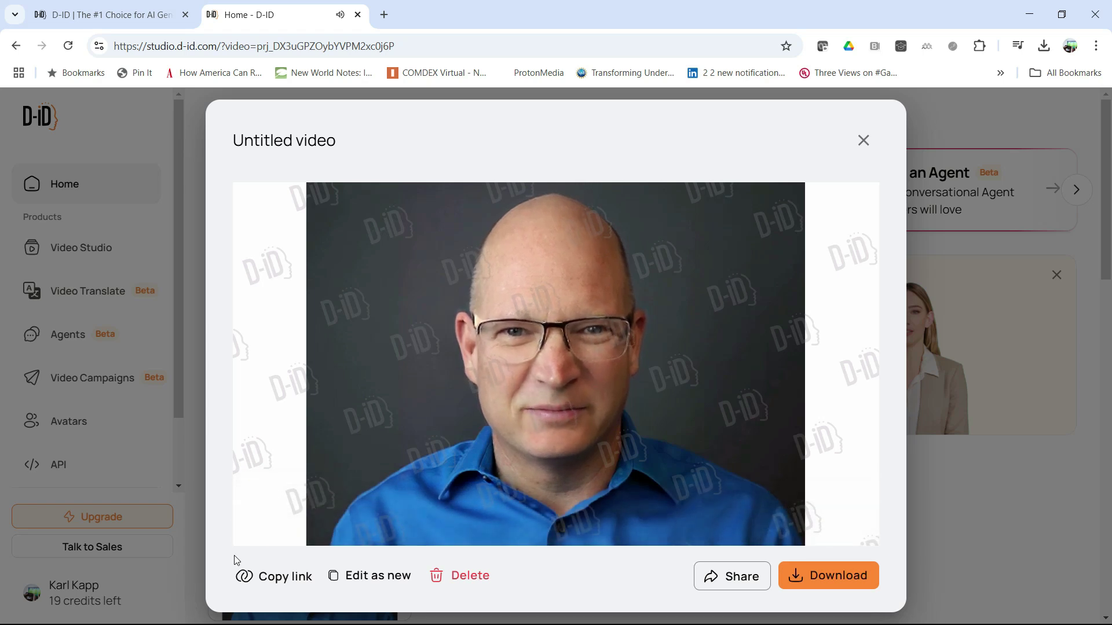
pyautogui.click(255, 514)
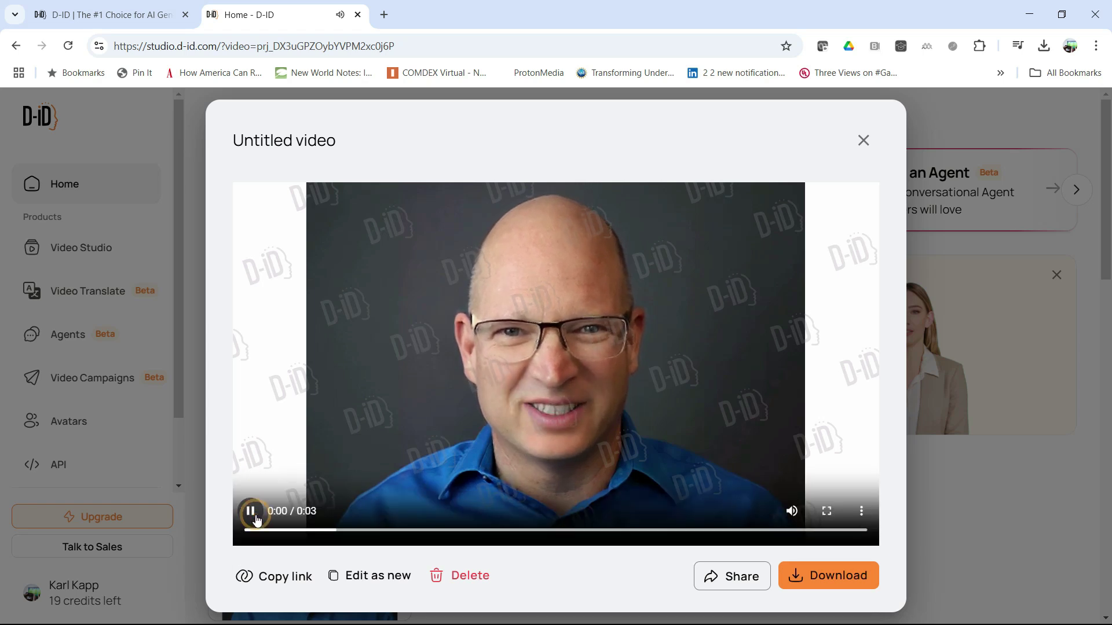